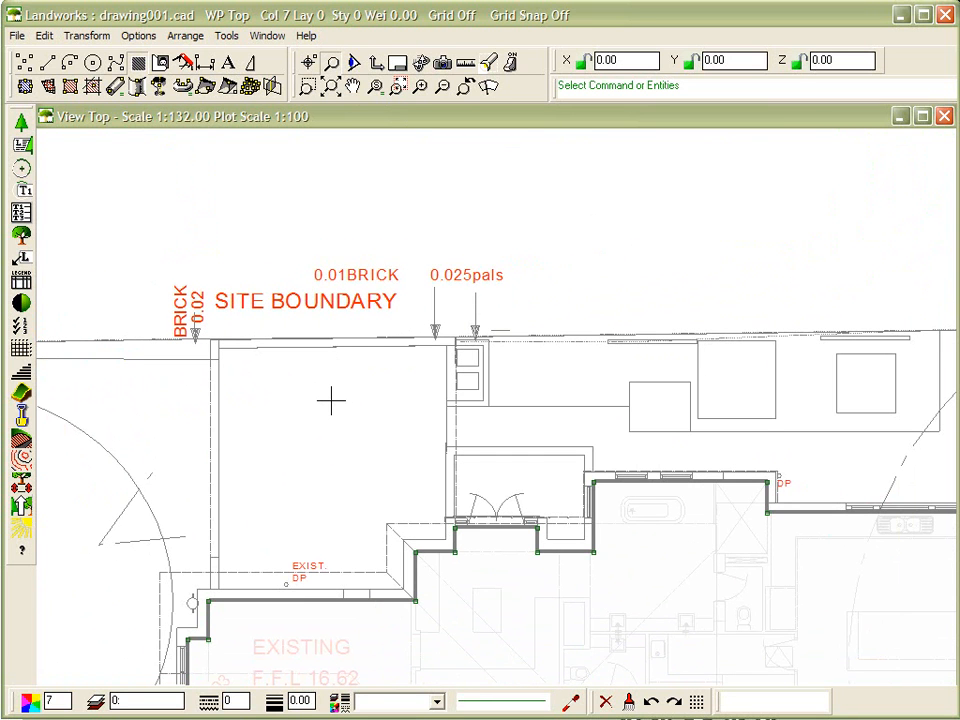
# Restrict the entity selection mask to Text only, turning off every other entity type.
pyautogui.moveTo(331, 401); pyautogui.dragTo(317, 311, button='middle')
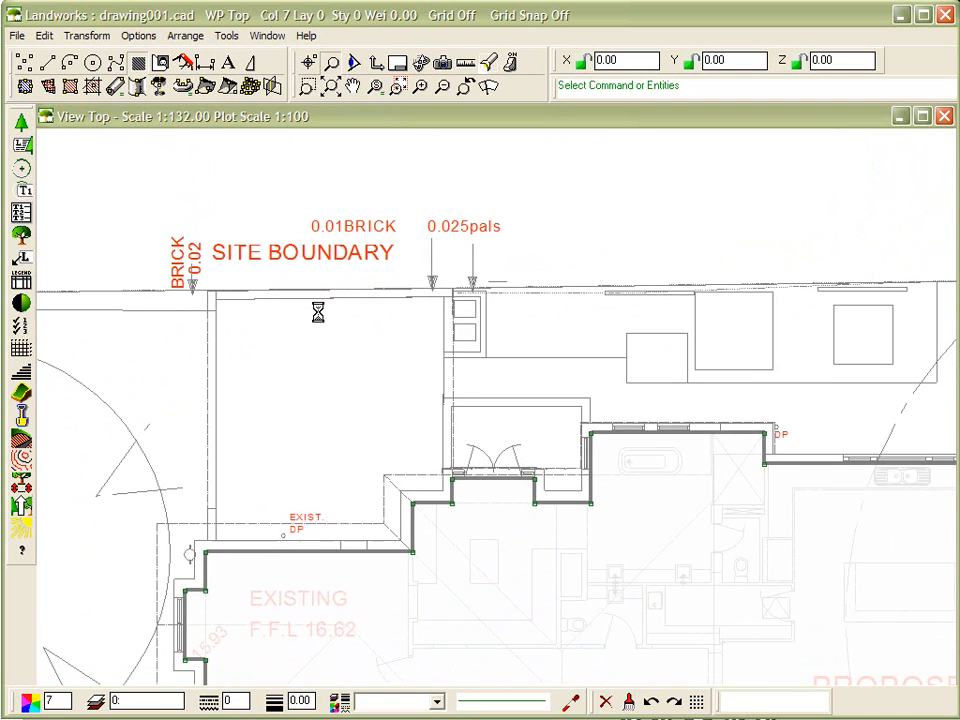
pyautogui.scroll(-6, 365, 323)
pyautogui.scroll(-1, 365, 323)
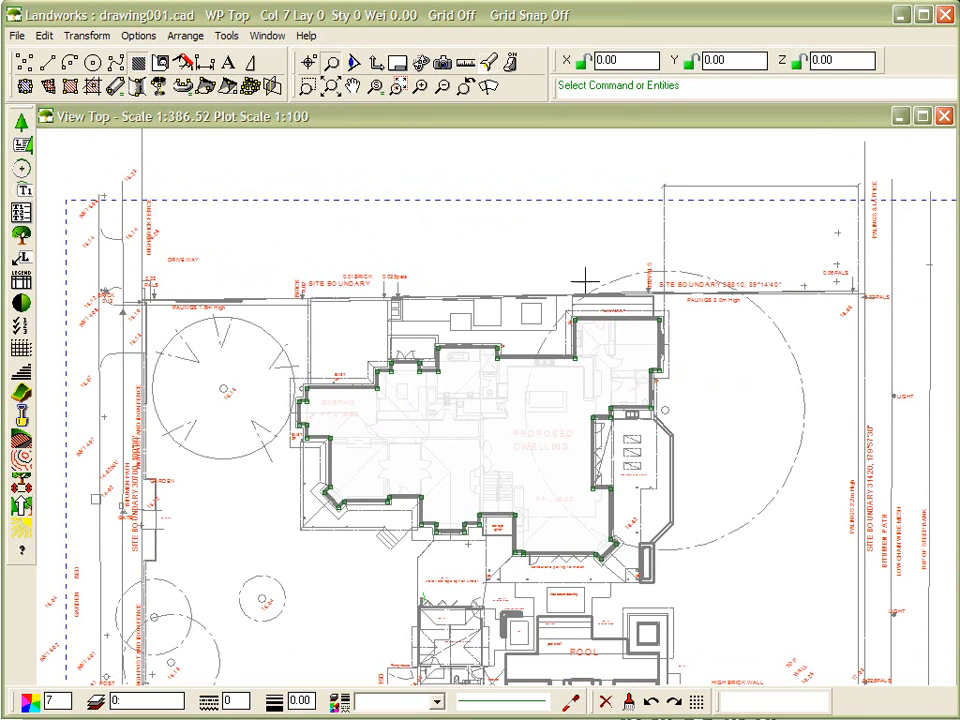
pyautogui.click(489, 62)
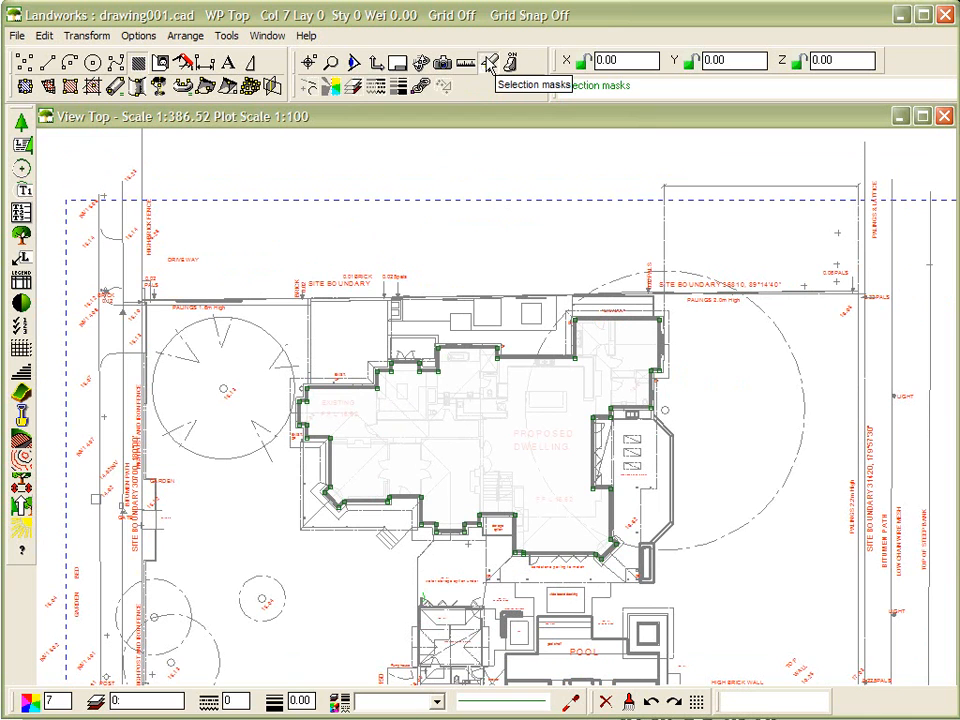
pyautogui.click(308, 88)
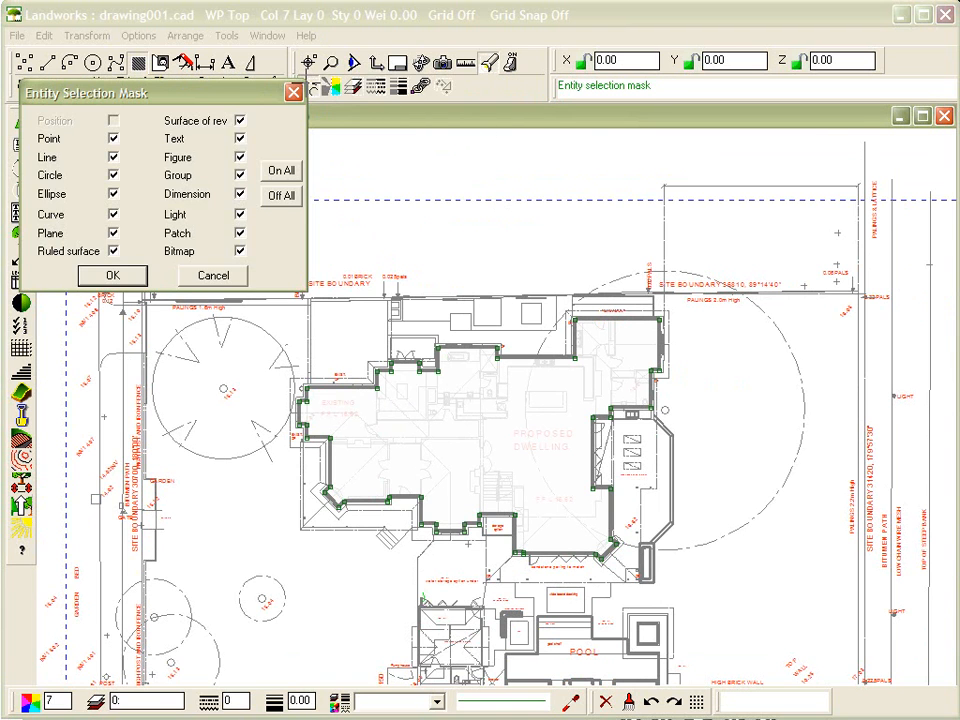
pyautogui.click(281, 199)
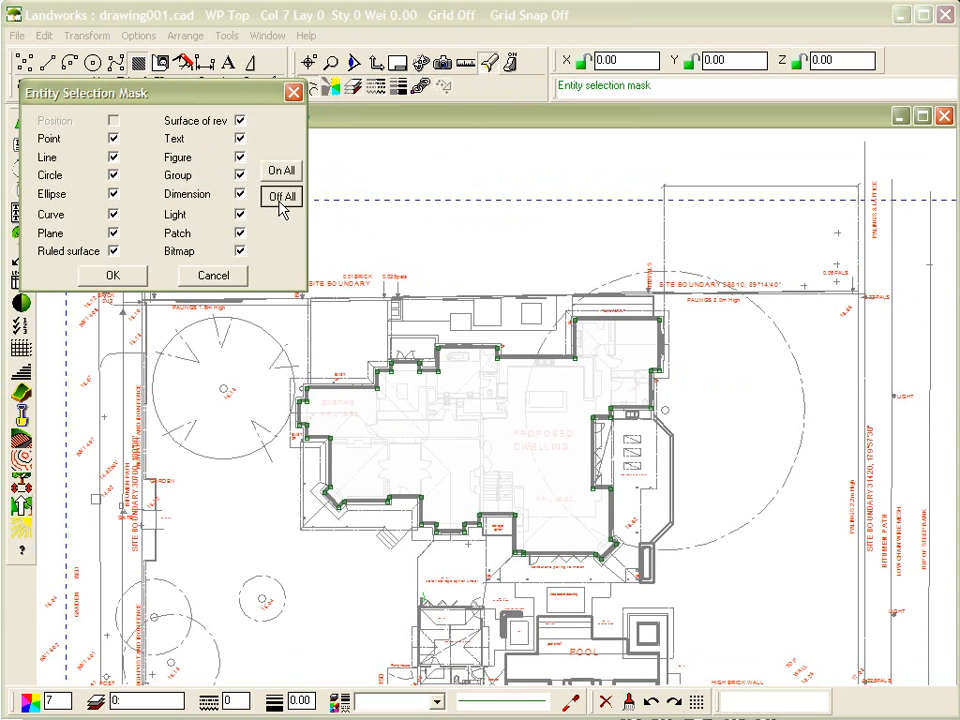
pyautogui.click(241, 141)
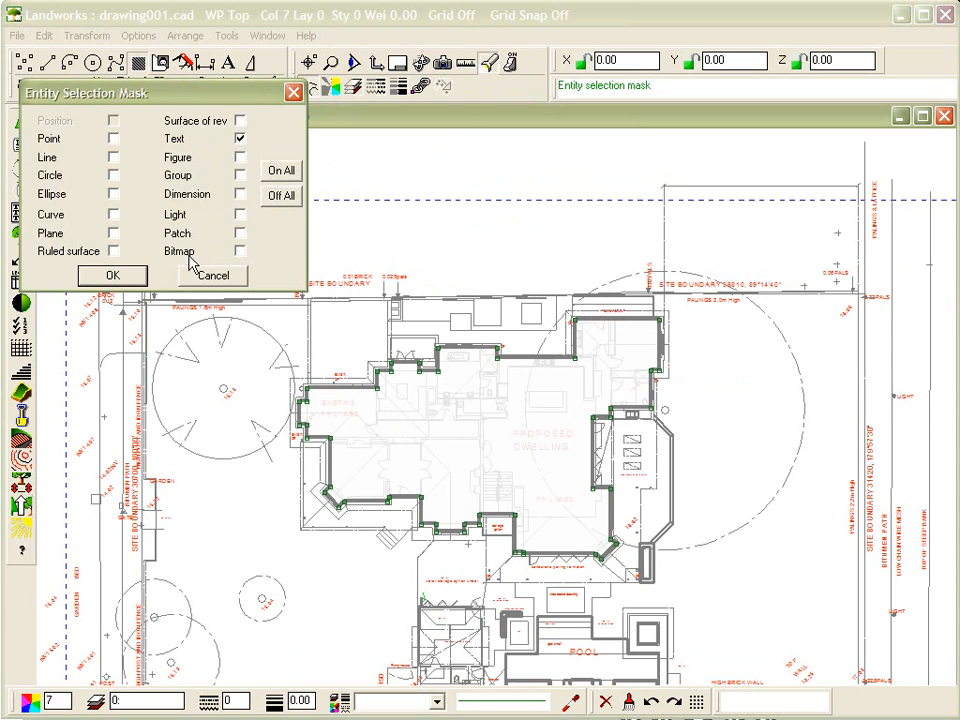
pyautogui.click(130, 275)
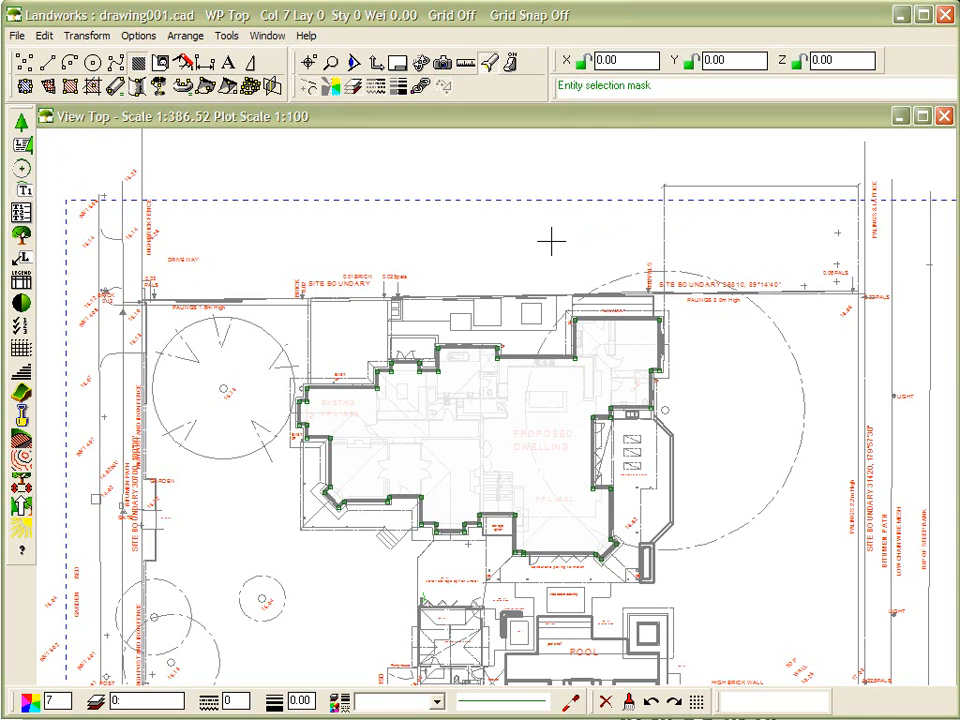
# Select all text in the drawing, change its font to Bradley Hand ITC, and bring it to the front.
pyautogui.hotkey('ctrl', 'a')
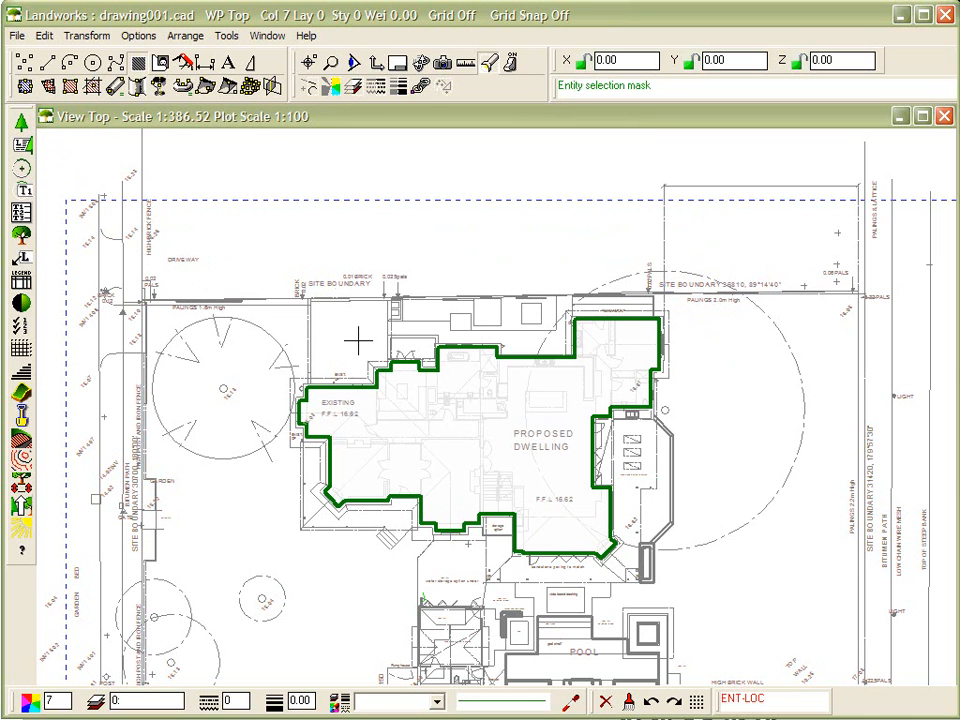
pyautogui.click(139, 37)
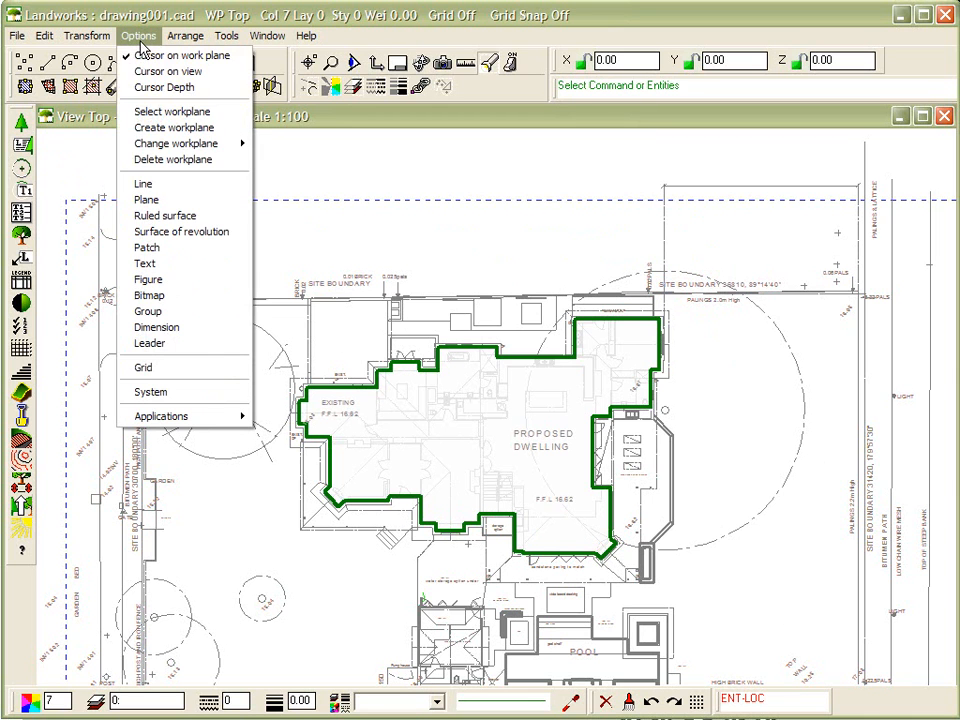
pyautogui.click(158, 267)
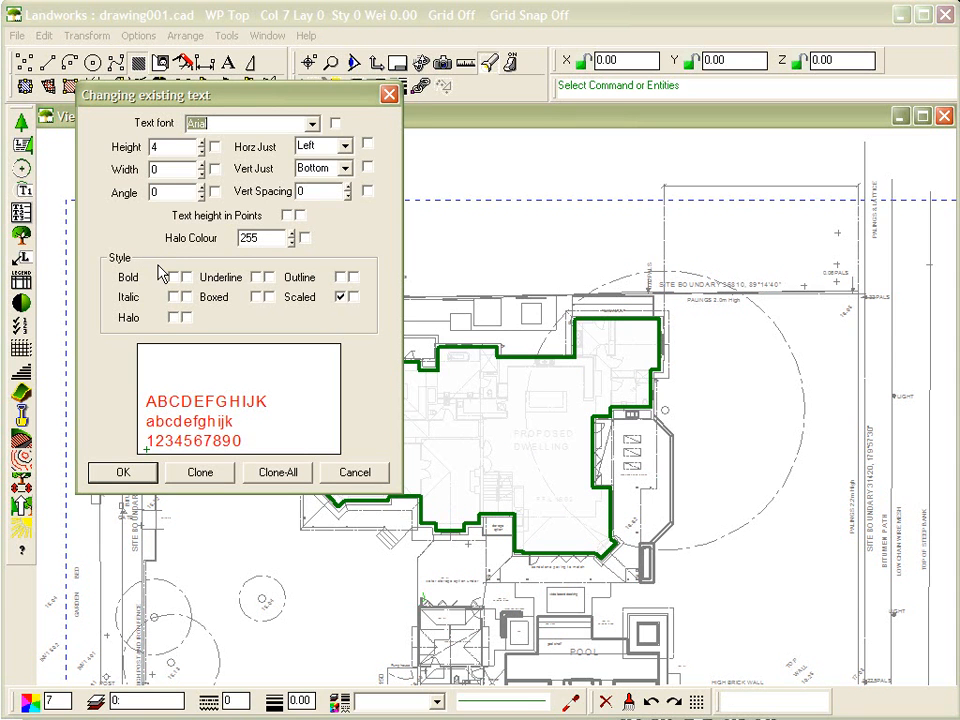
pyautogui.click(313, 125)
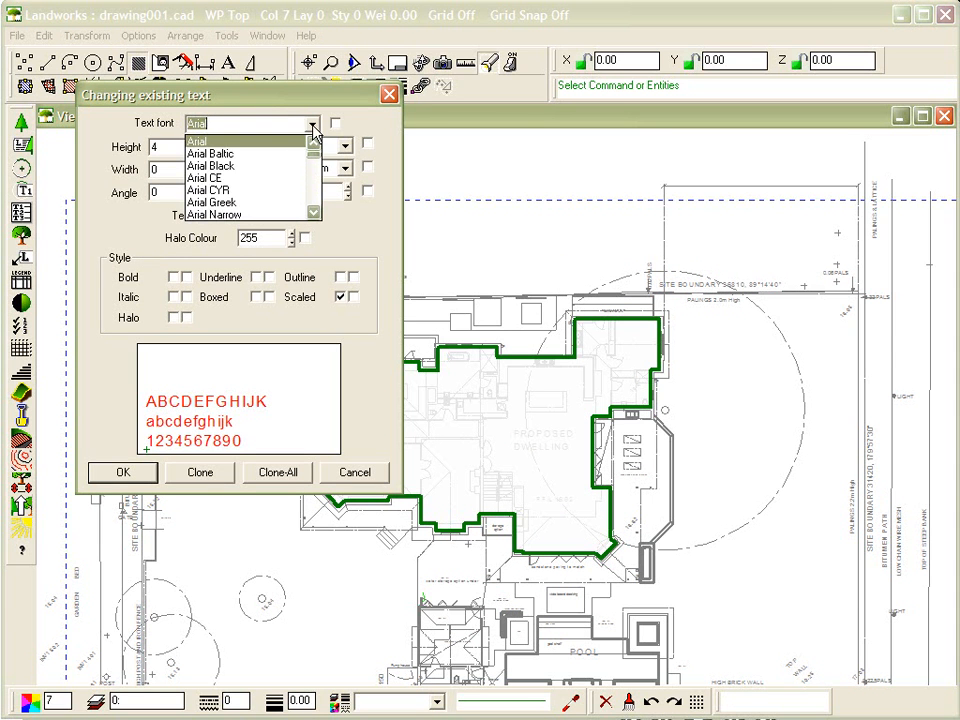
pyautogui.write('b')
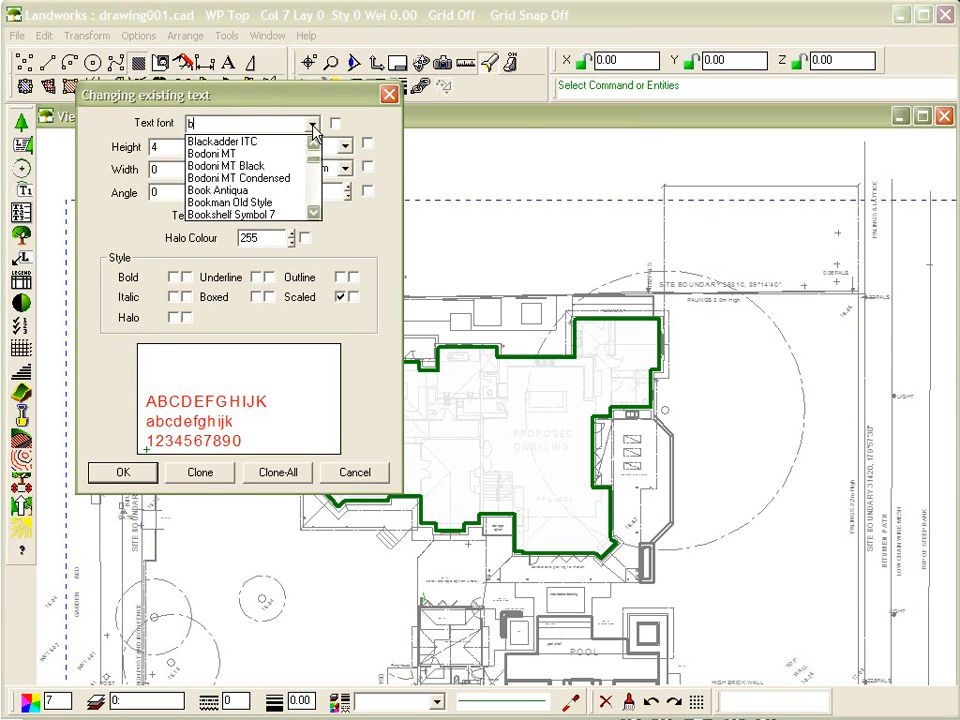
pyautogui.click(313, 214)
pyautogui.click(313, 214)
pyautogui.click(279, 204)
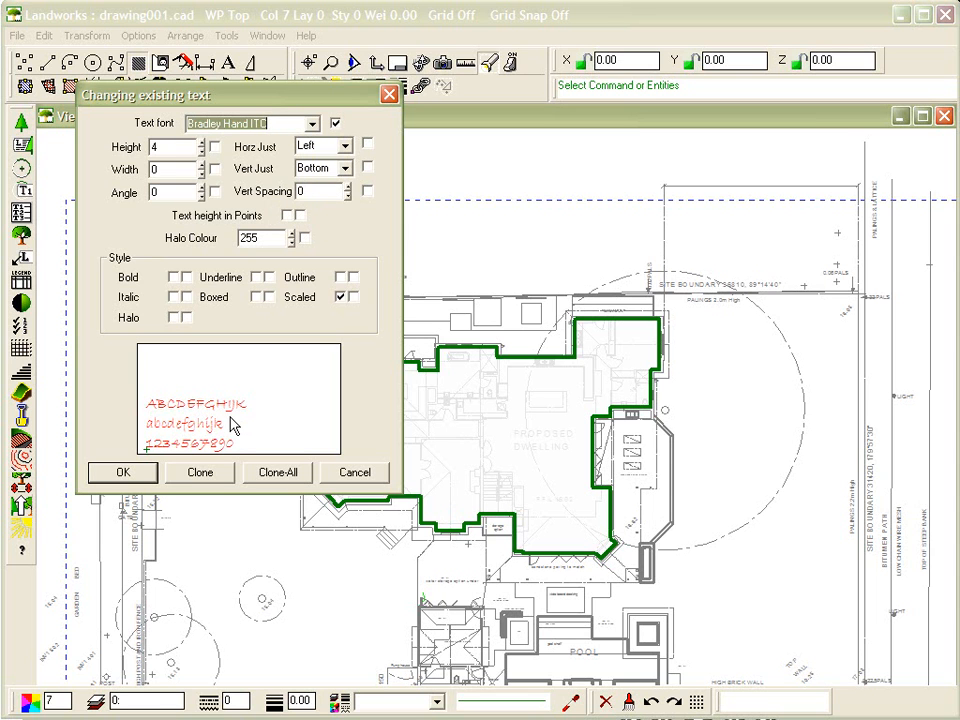
pyautogui.click(123, 471)
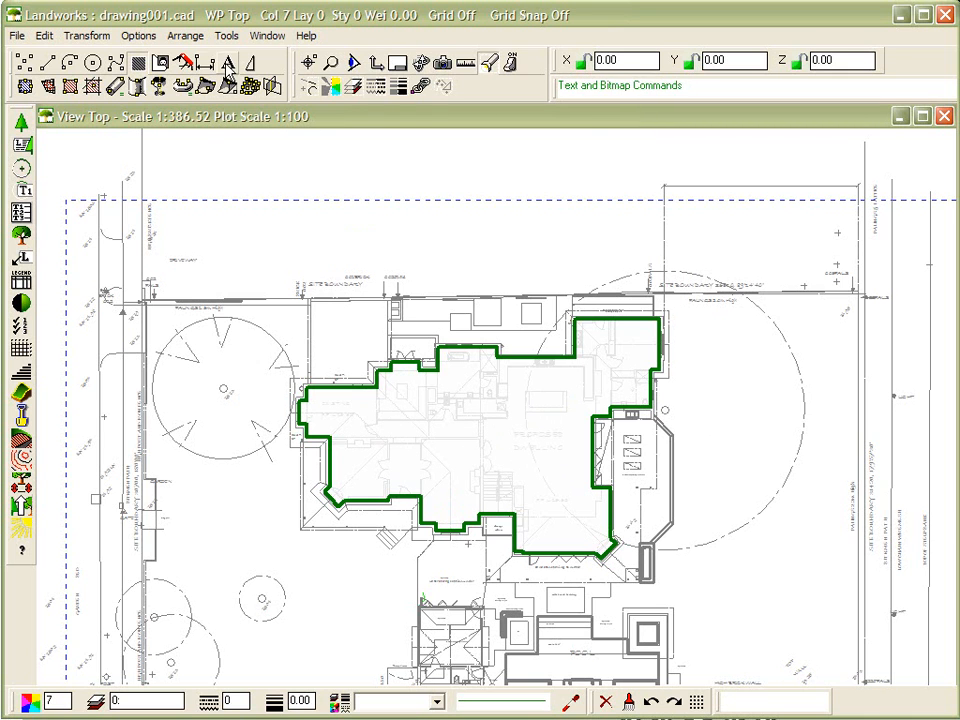
pyautogui.click(197, 40)
pyautogui.click(199, 55)
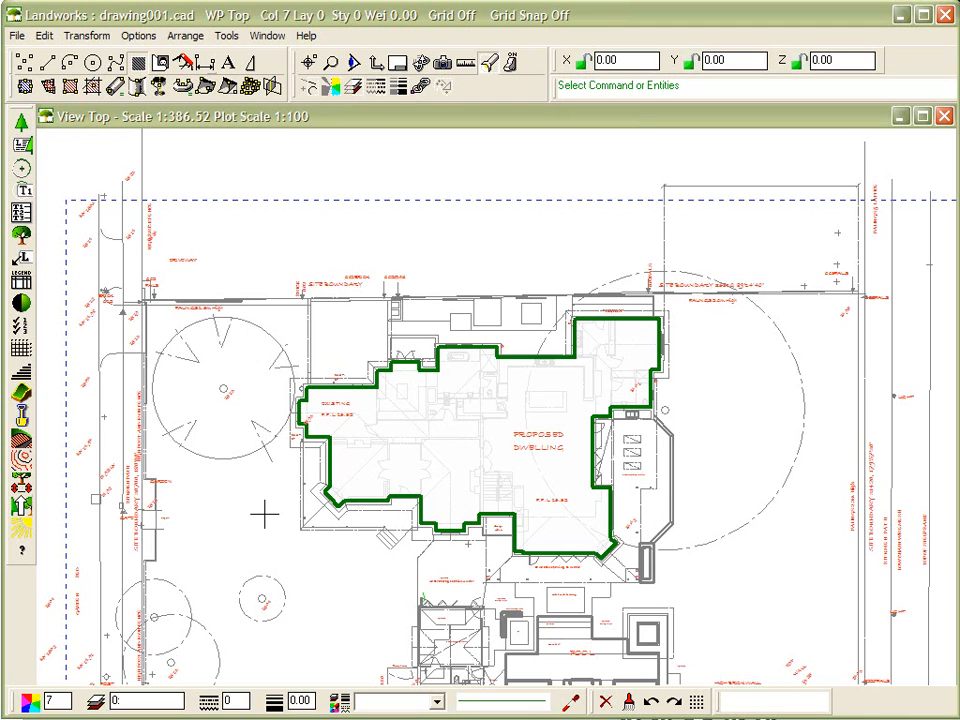
# Examine the lettering of the PROPOSED DWELLING label inside the house at close range.
pyautogui.click(327, 68)
pyautogui.click(309, 86)
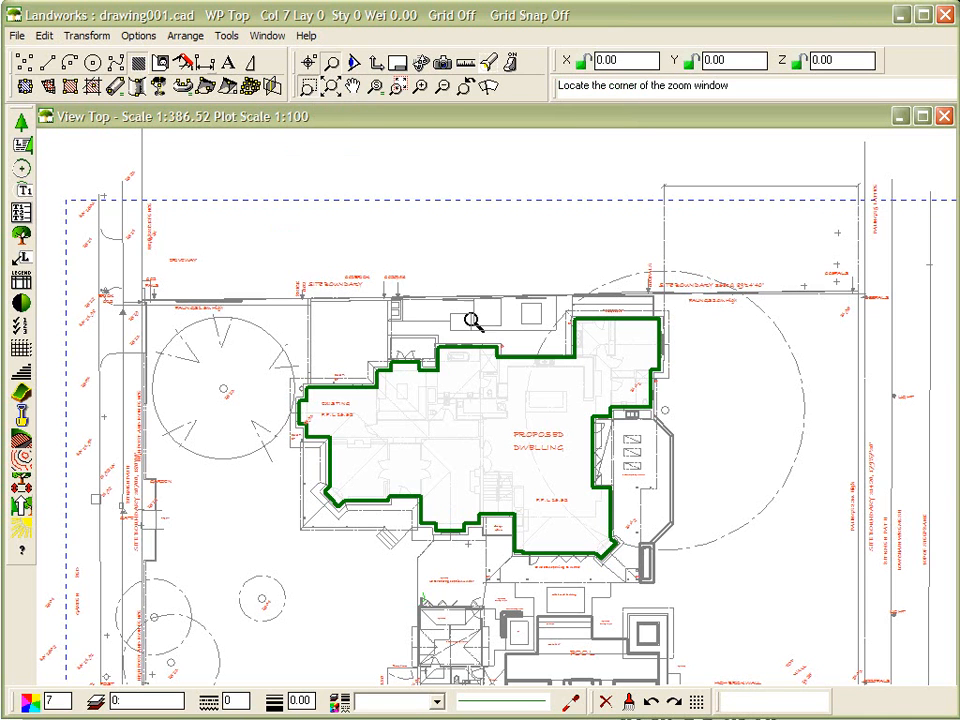
pyautogui.click(412, 337)
pyautogui.click(600, 505)
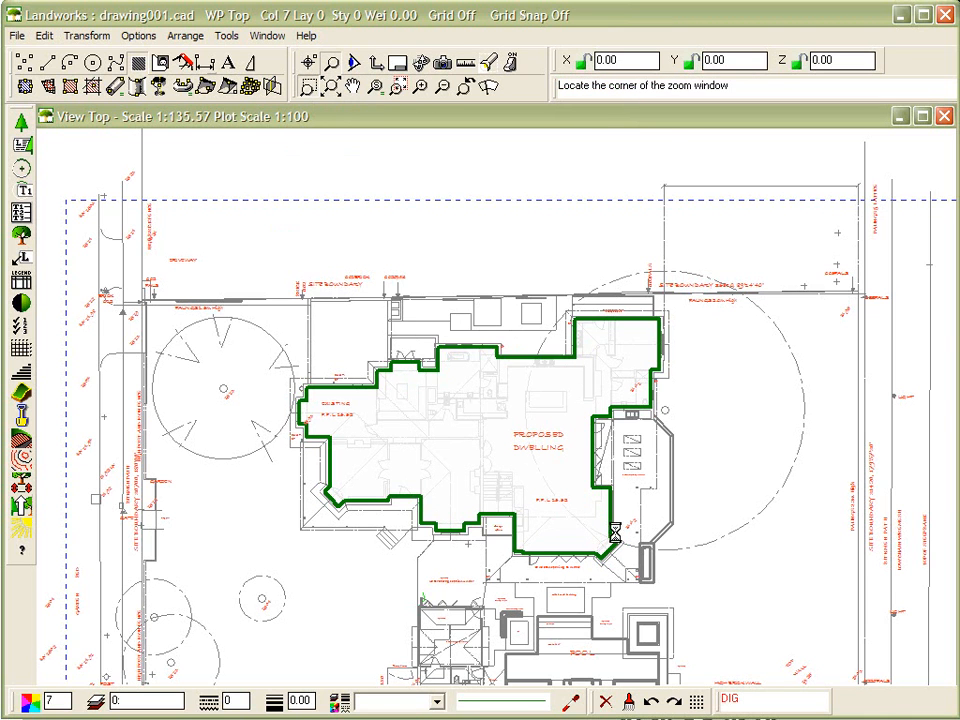
pyautogui.click(445, 342)
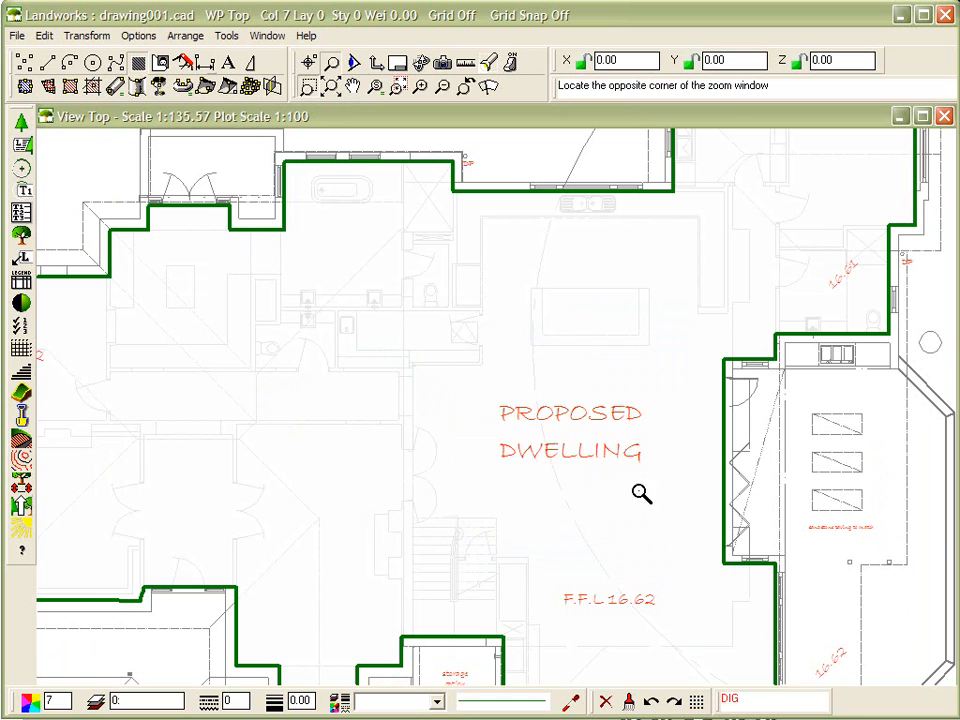
pyautogui.click(774, 647)
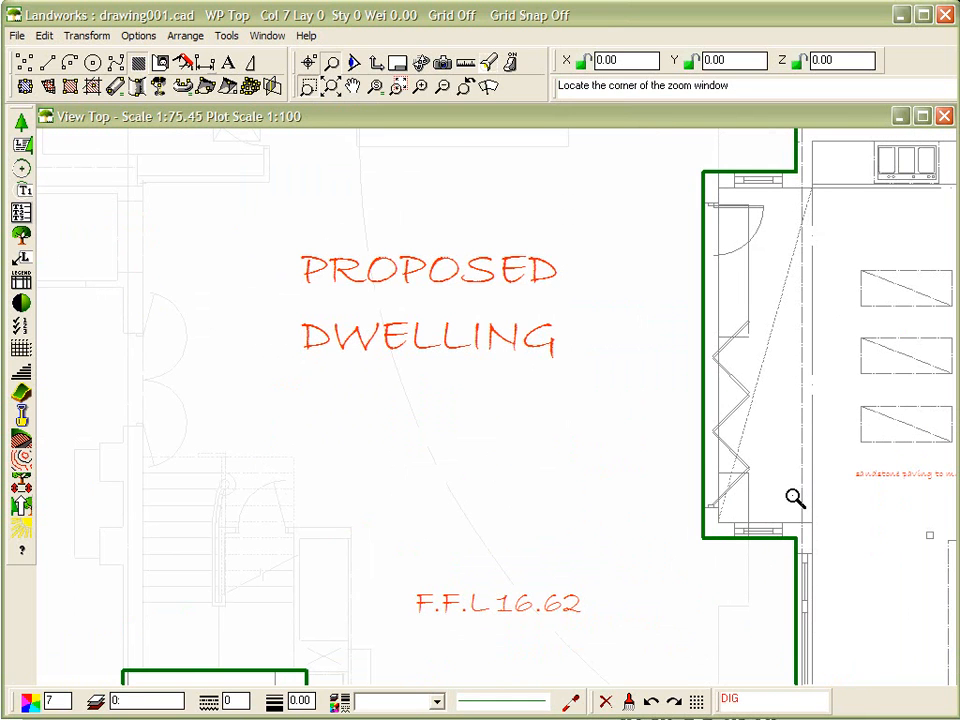
pyautogui.press('Escape')
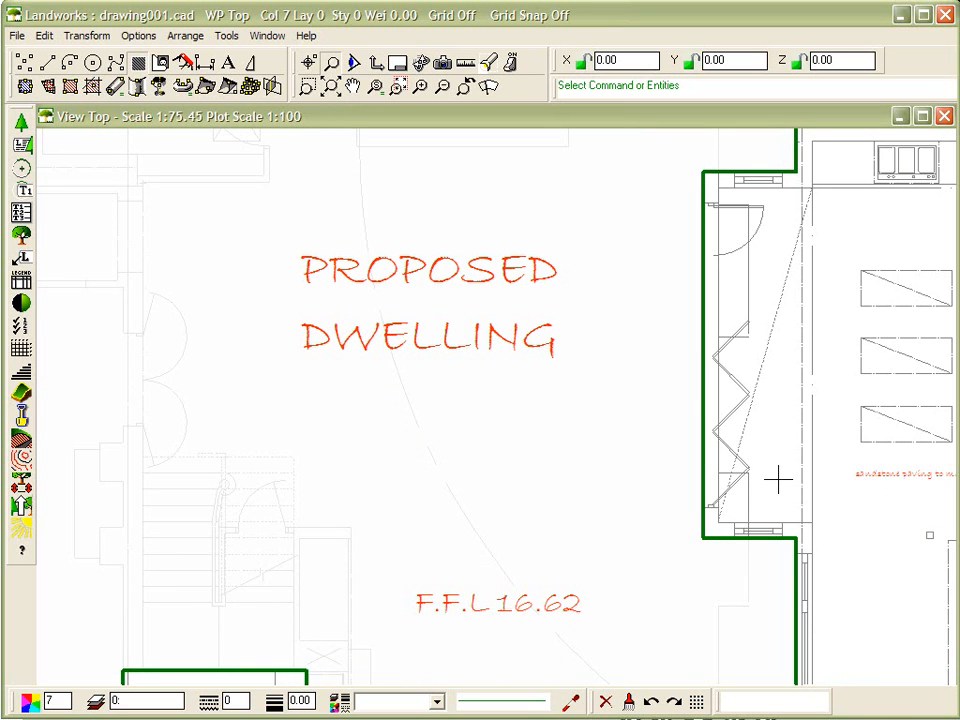
# Delete the text outside the site, including the legend list, the SANDRINGHAM RAIL LINE label and the surrounding property notes.
pyautogui.click(331, 88)
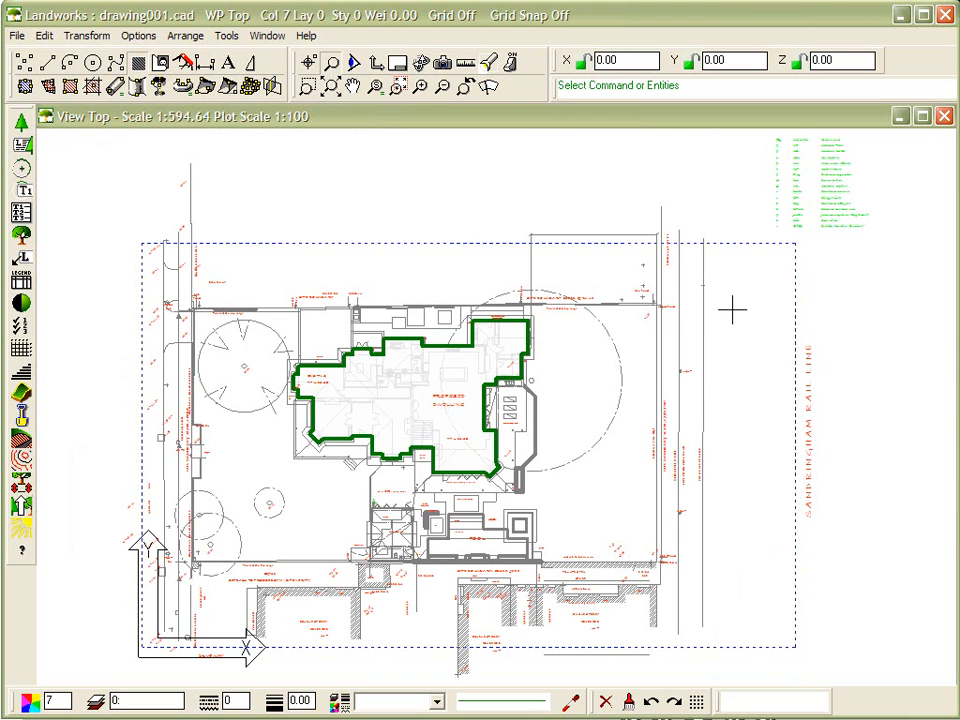
pyautogui.moveTo(733, 306); pyautogui.dragTo(886, 131)
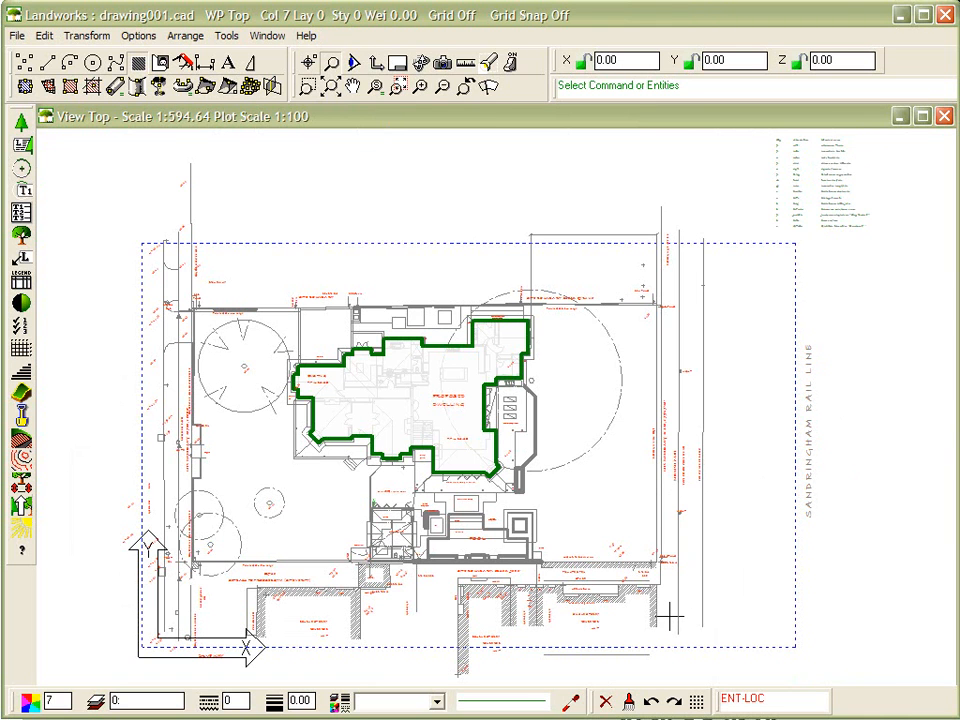
pyautogui.moveTo(669, 617); pyautogui.dragTo(758, 219)
pyautogui.moveTo(118, 677); pyautogui.dragTo(742, 567)
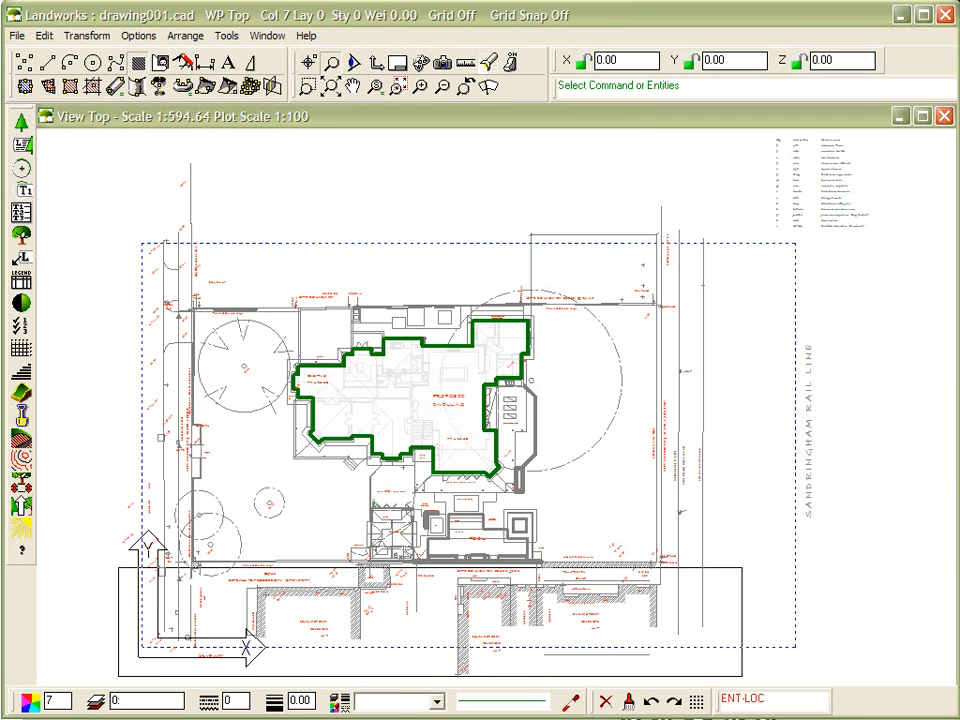
pyautogui.moveTo(130, 580); pyautogui.dragTo(184, 212)
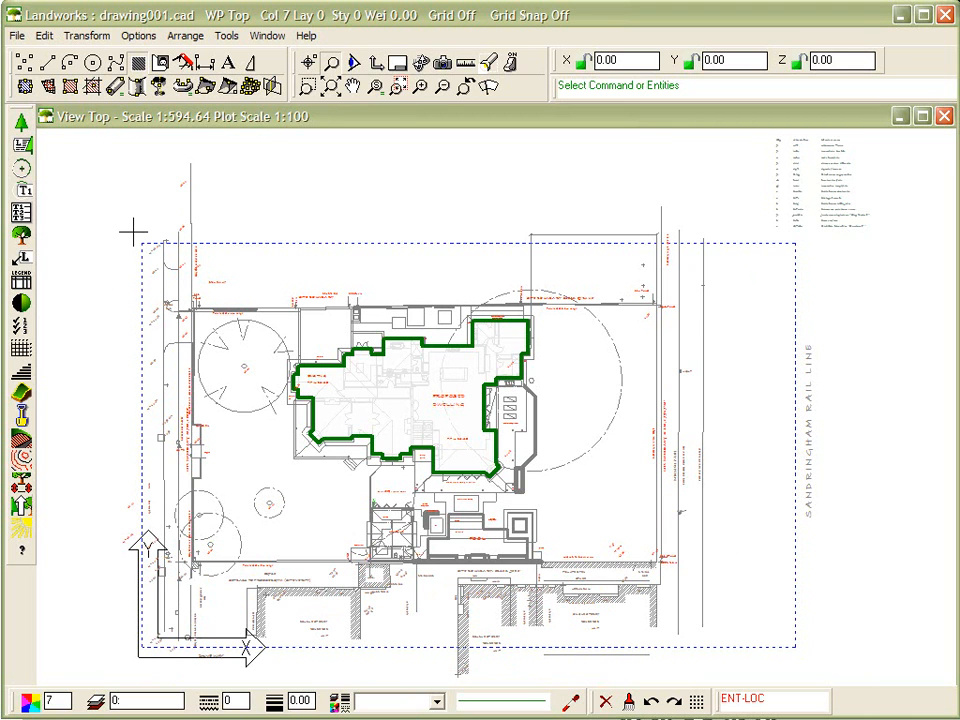
pyautogui.press('Delete')
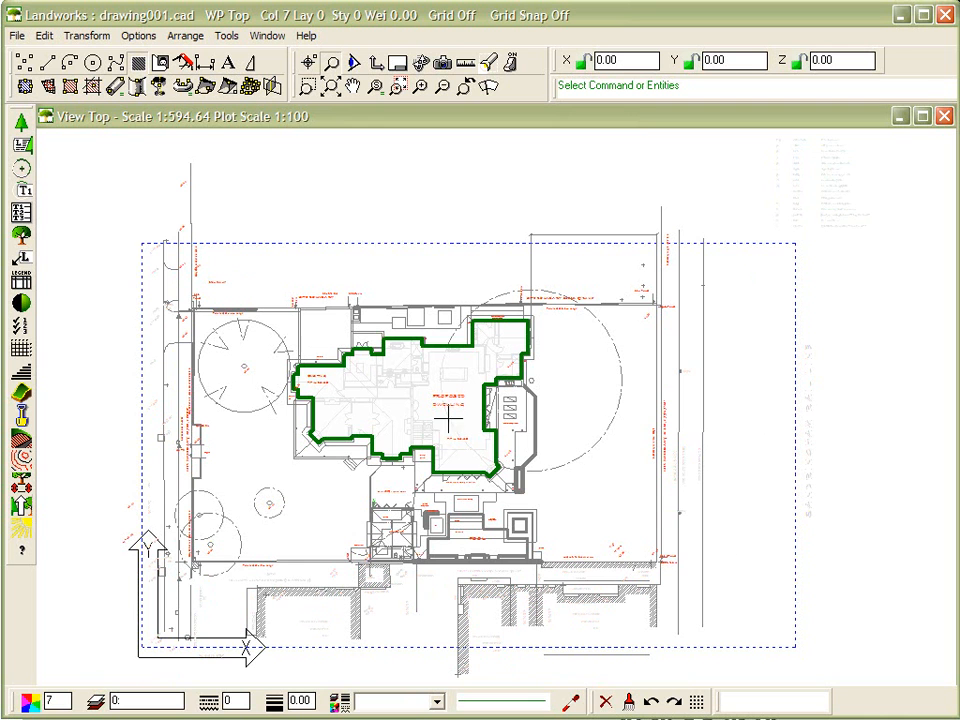
# Move all remaining text to layer 18 and save that layer's name as Existing Text.
pyautogui.scroll(4, 553, 416)
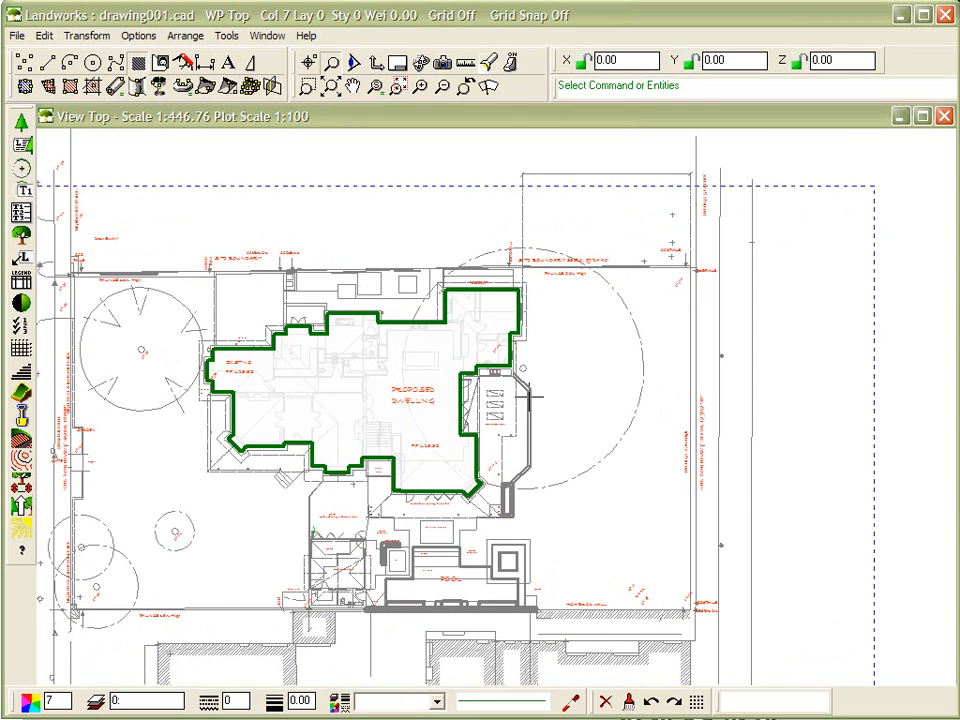
pyautogui.scroll(2, 520, 368)
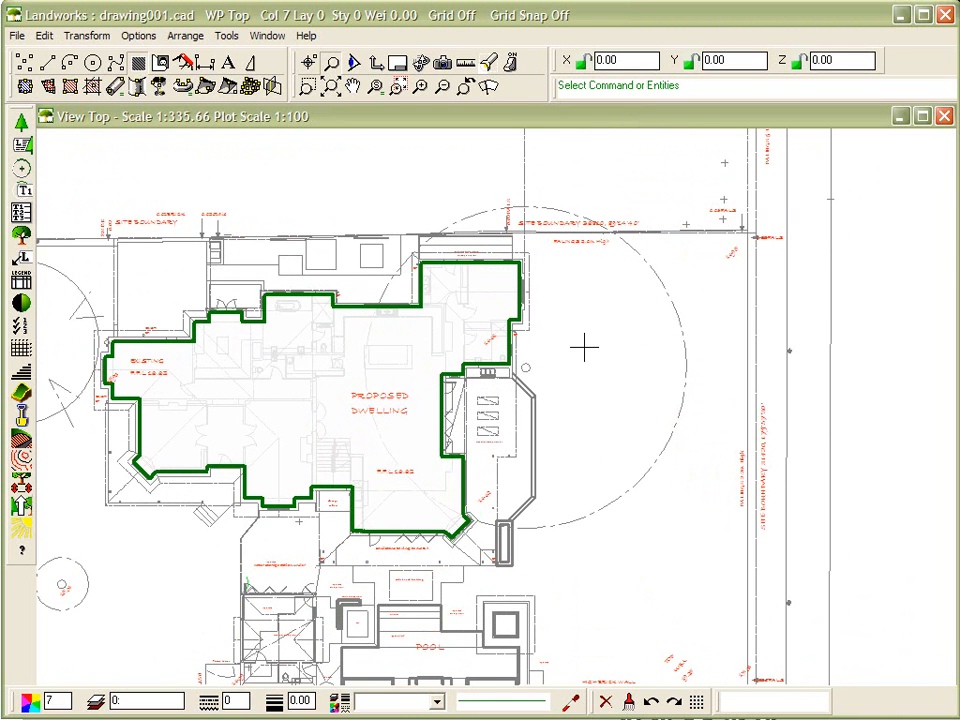
pyautogui.scroll(2, 615, 297)
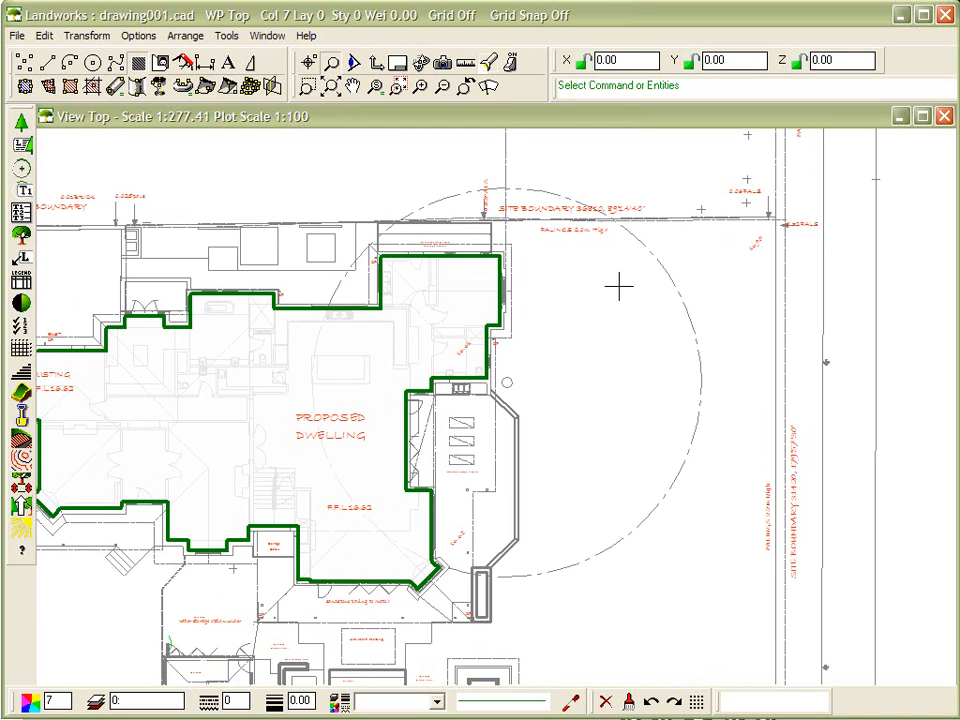
pyautogui.moveTo(607, 298); pyautogui.dragTo(557, 340)
pyautogui.click(98, 703)
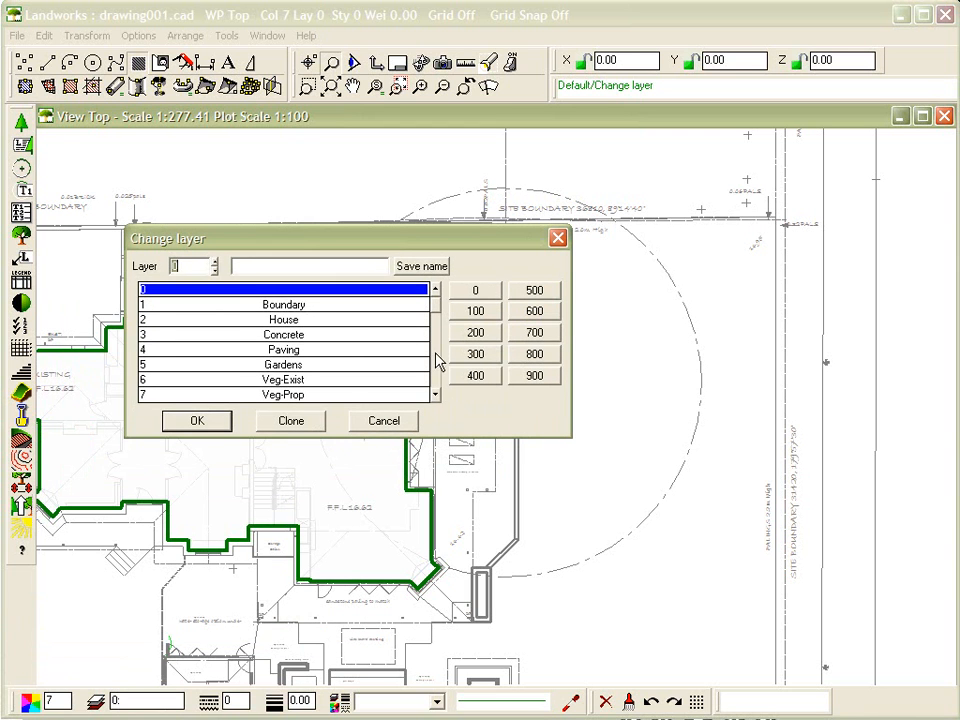
pyautogui.click(435, 395)
pyautogui.click(435, 395)
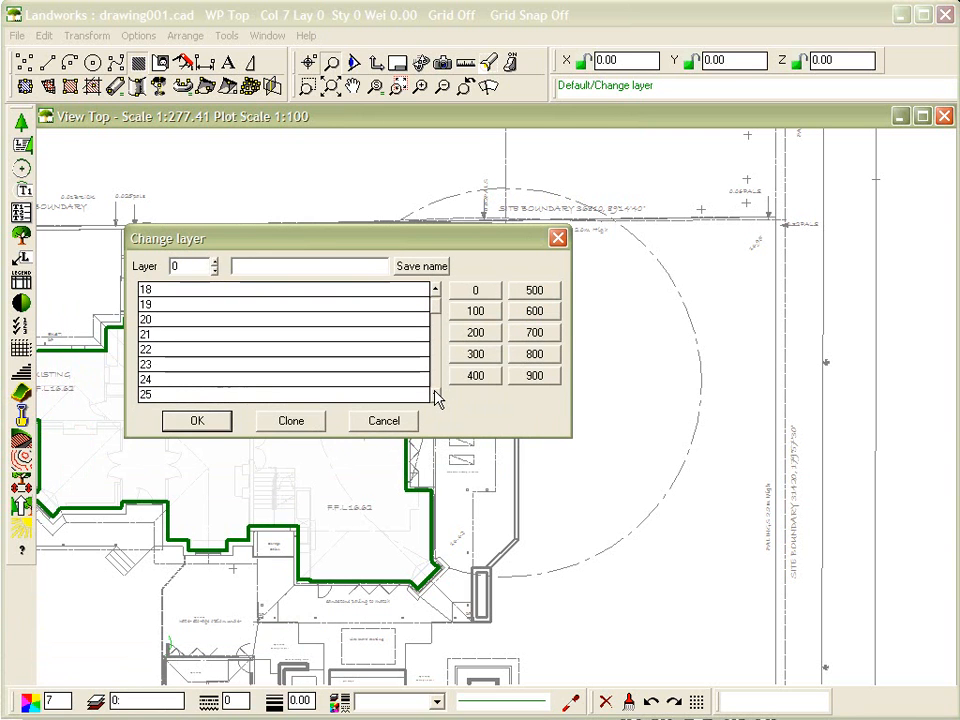
pyautogui.click(189, 291)
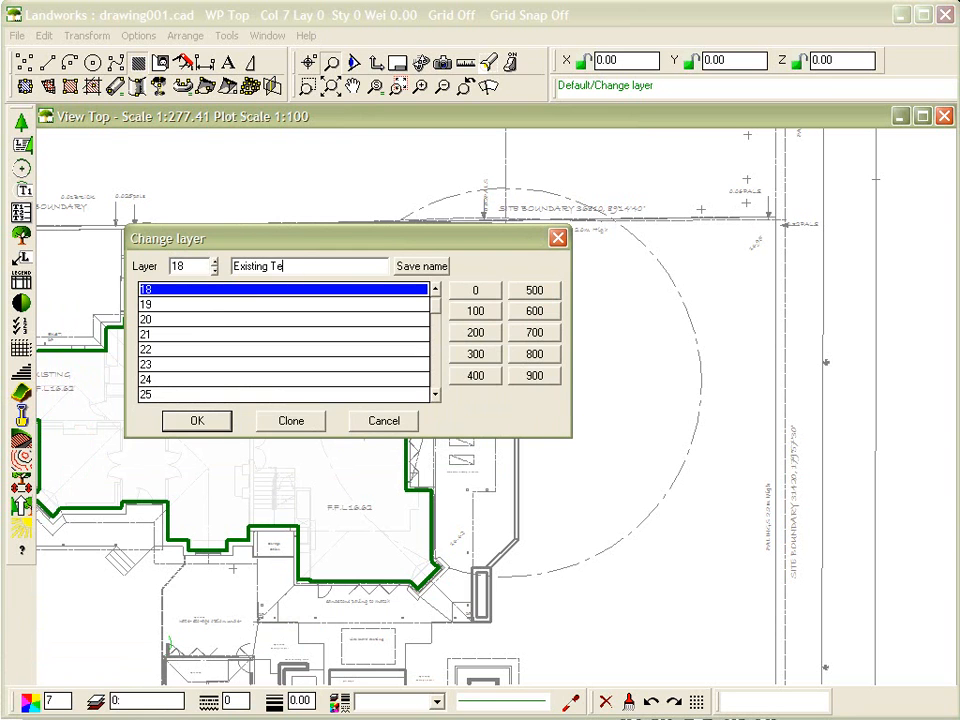
pyautogui.click(416, 268)
pyautogui.click(226, 420)
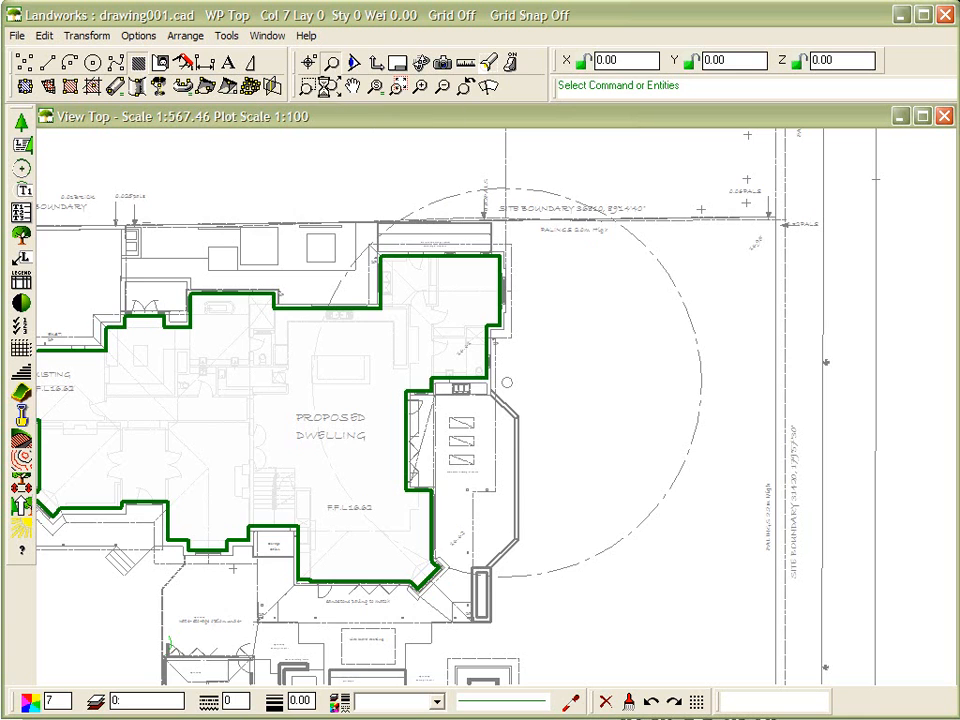
# Hide layer 18, Existing Text, in the layer display mask.
pyautogui.click(331, 88)
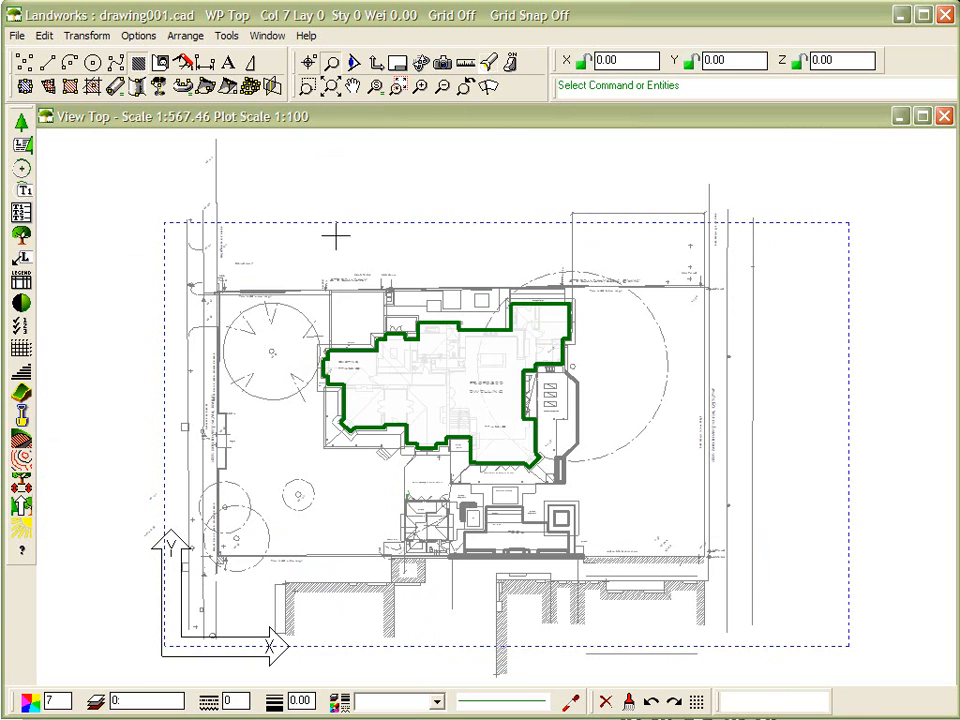
pyautogui.click(512, 66)
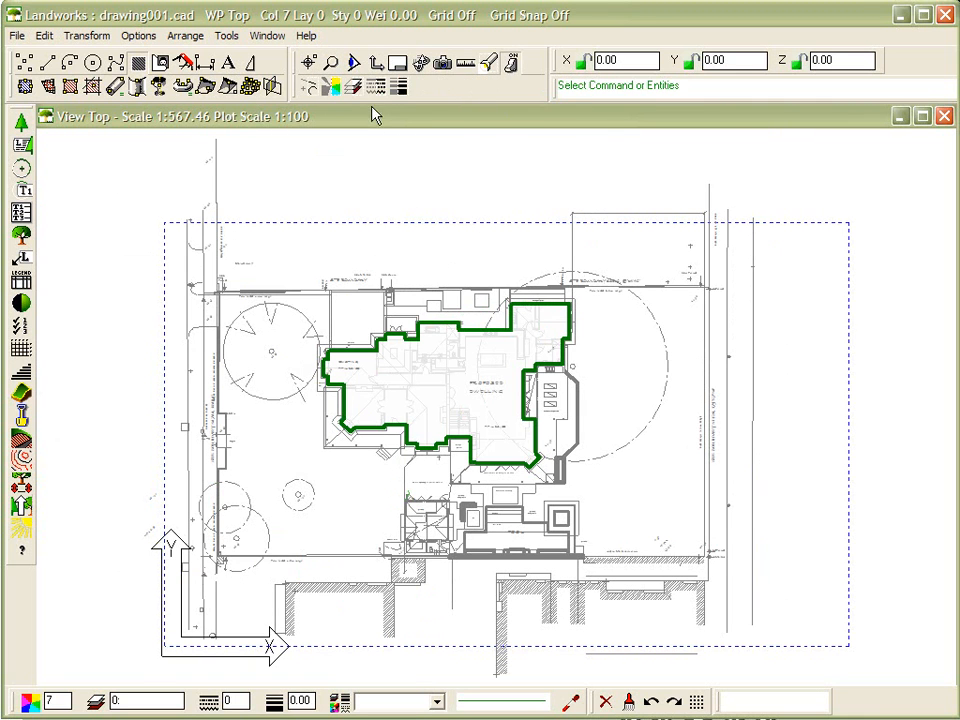
pyautogui.click(332, 87)
pyautogui.click(400, 277)
pyautogui.click(400, 277)
pyautogui.click(400, 277)
pyautogui.click(400, 277)
pyautogui.click(400, 277)
pyautogui.click(400, 277)
pyautogui.click(400, 277)
pyautogui.click(400, 277)
pyautogui.click(400, 277)
pyautogui.click(400, 277)
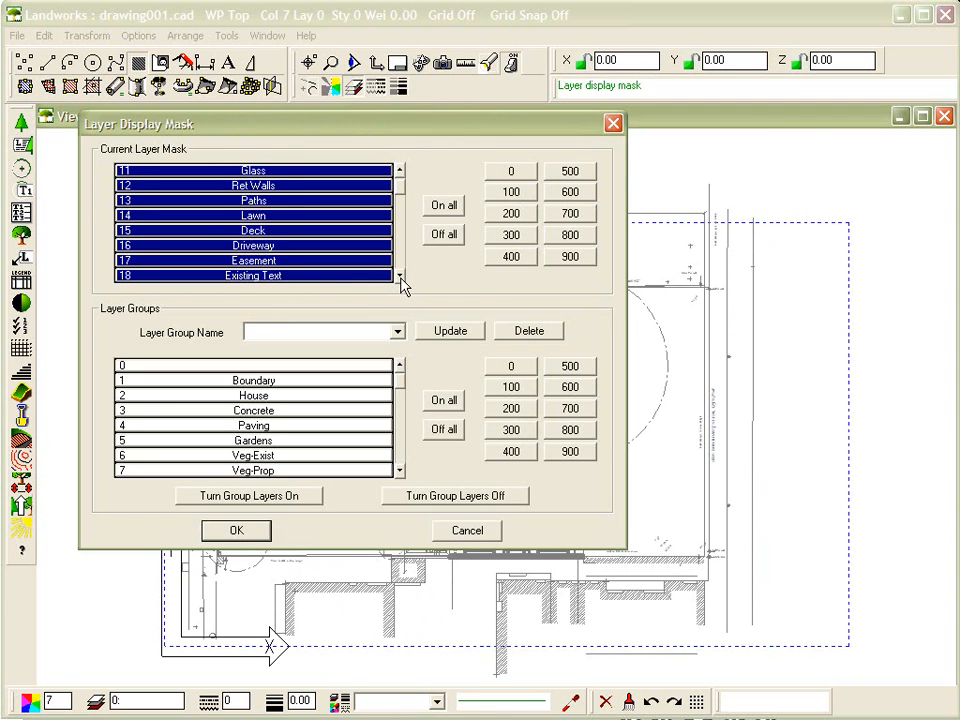
pyautogui.click(305, 276)
pyautogui.click(240, 529)
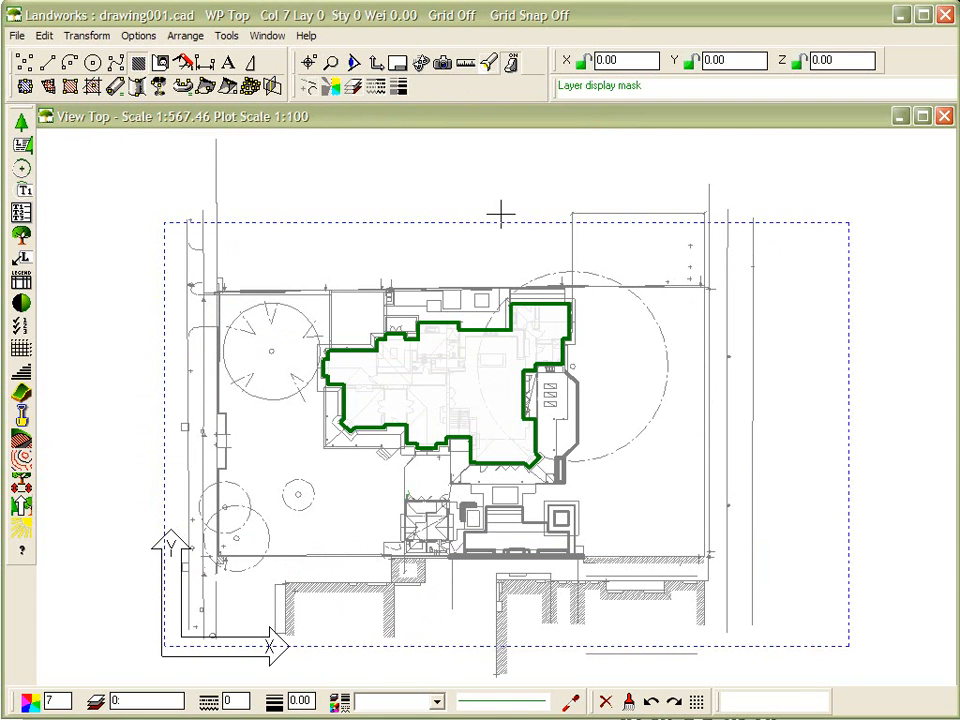